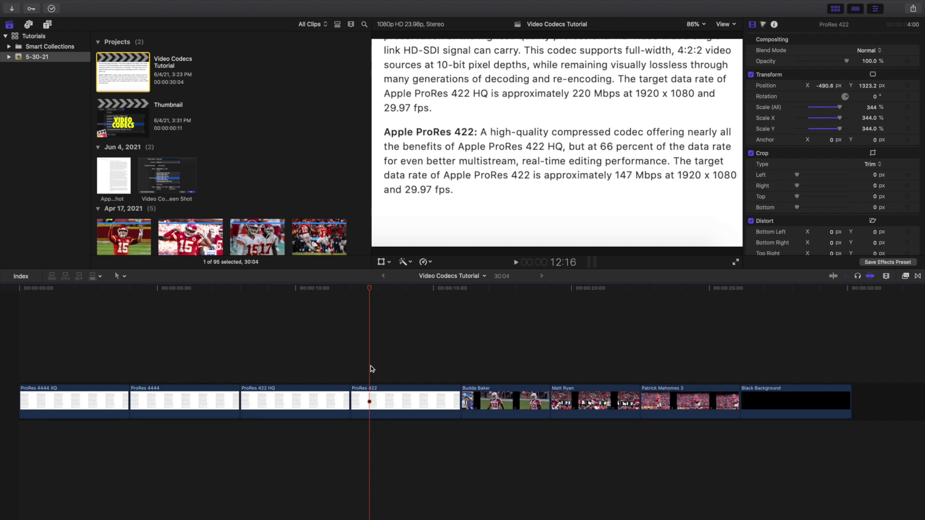
- Examine the codec descriptions in the ProRes 4444 XQ, 4444, 422 HQ and 422 clips, comparing their quality and data rates
left_click(279, 372)
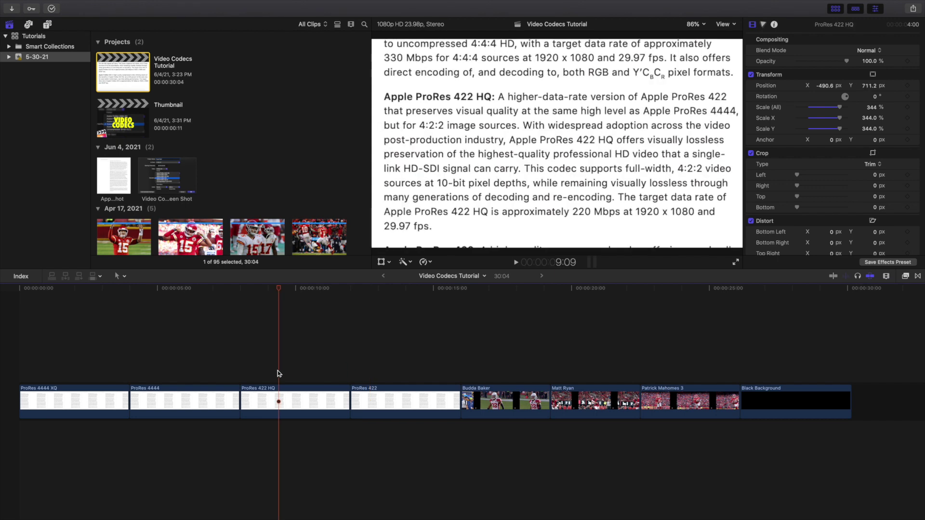
left_click(177, 371)
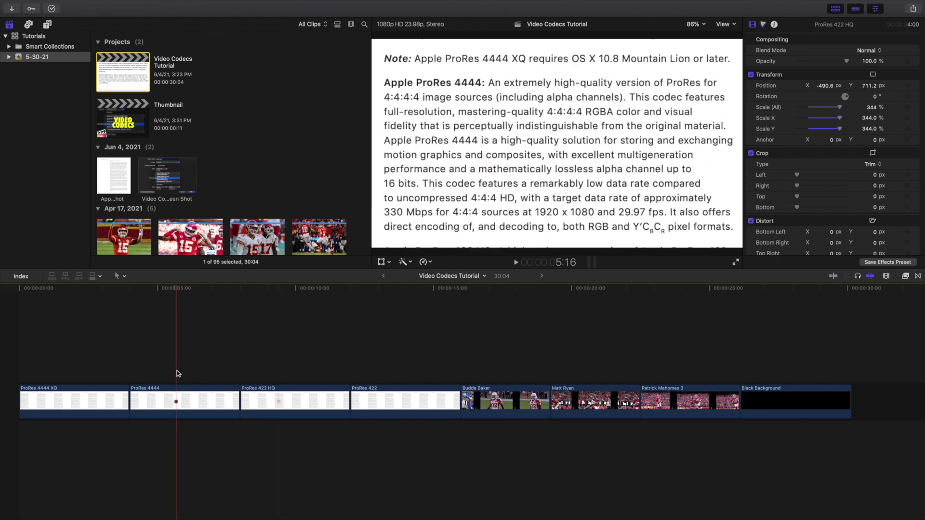
left_click(92, 370)
left_click(380, 375)
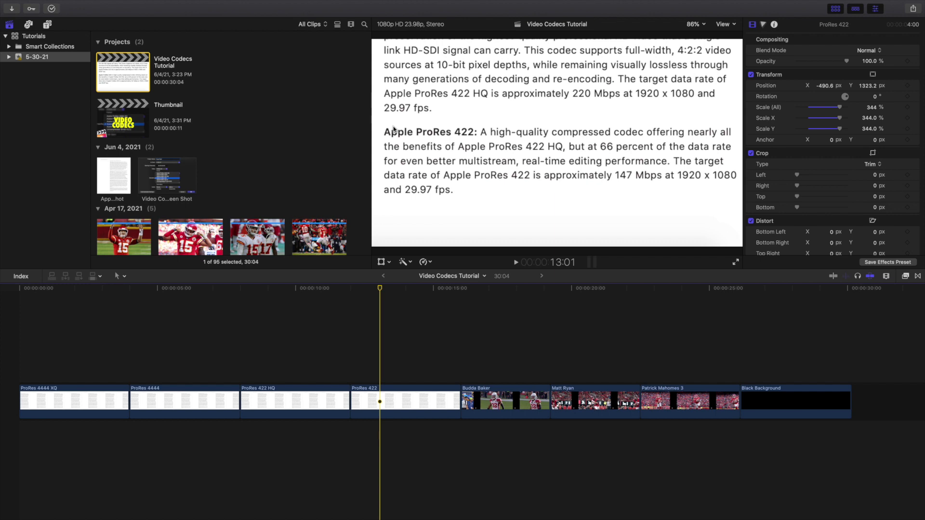
left_click(270, 341)
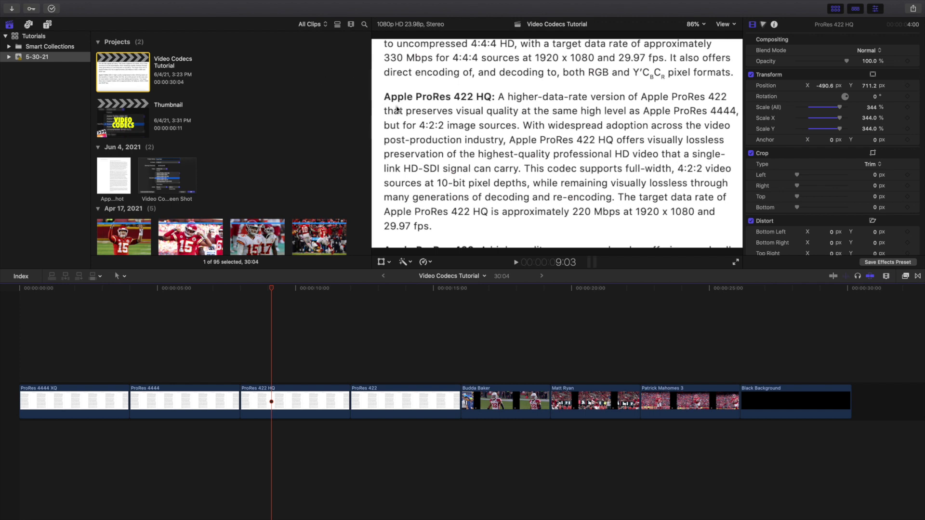
left_click(178, 362)
left_click(70, 362)
left_click(205, 361)
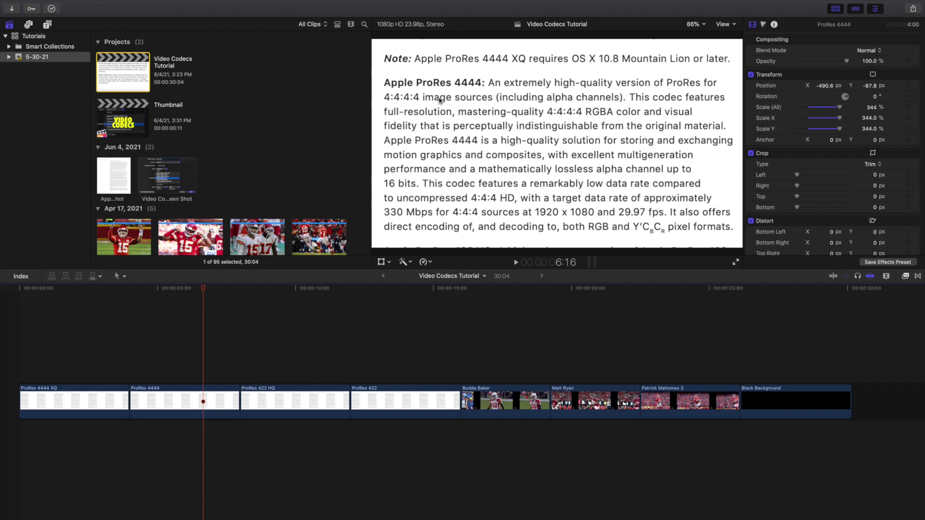
left_click(291, 334)
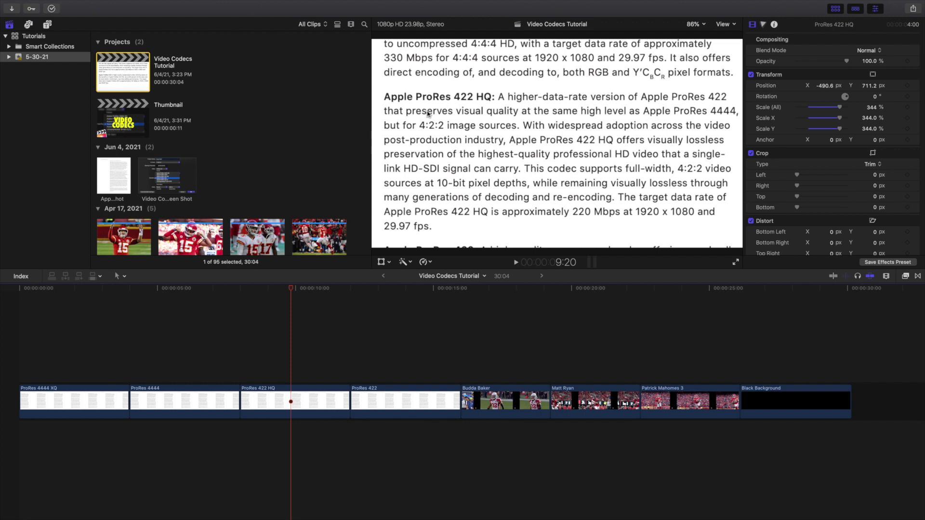
left_click(394, 342)
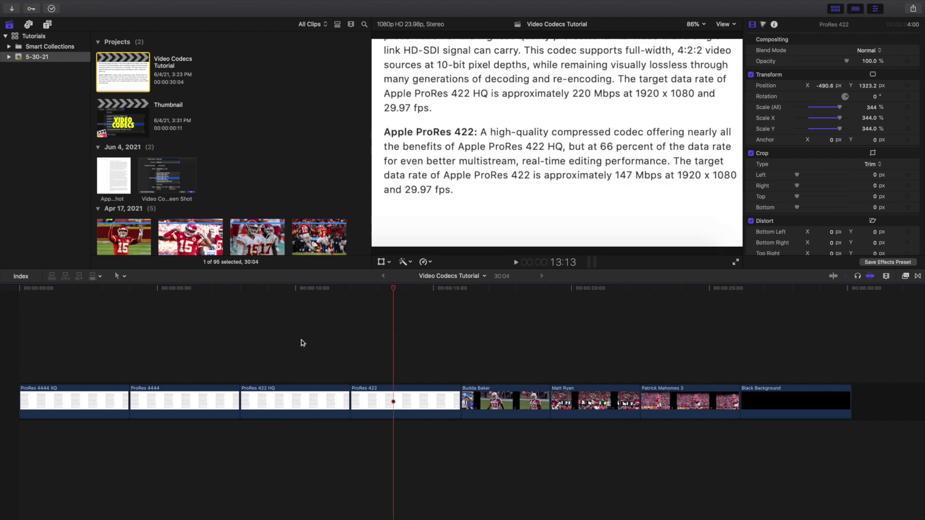
left_click(302, 342)
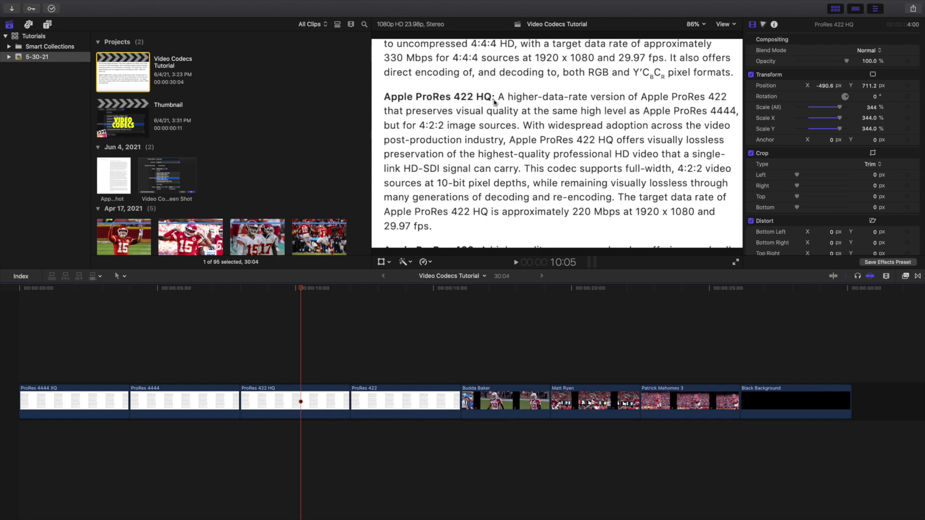
left_click(405, 334)
left_click(312, 343)
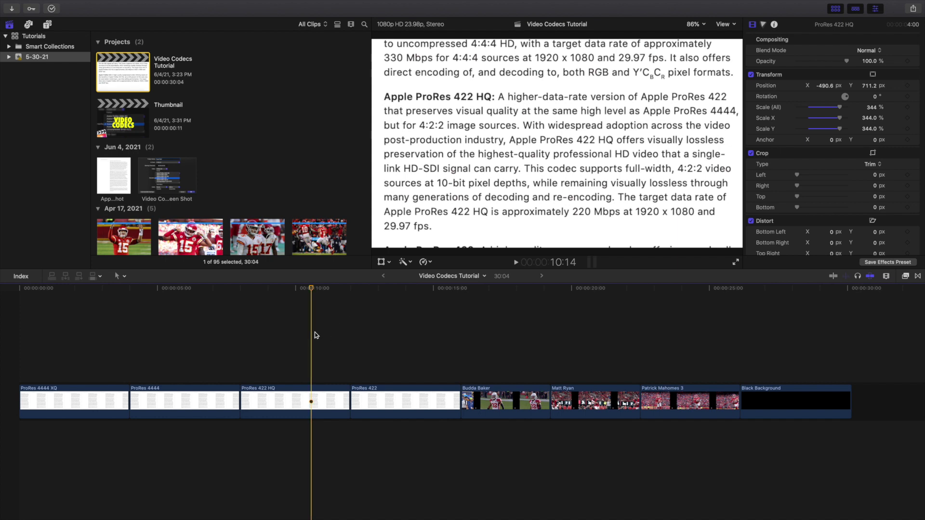
- Start a new project named Hype Video, examine its rendering codec options, and cancel without creating it
key("super+n")
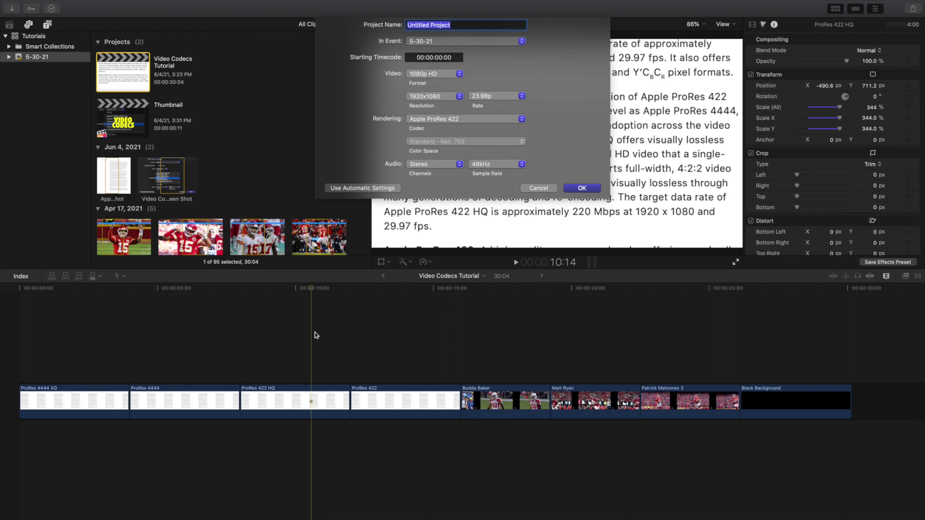
type("Hype Video")
left_click(442, 123)
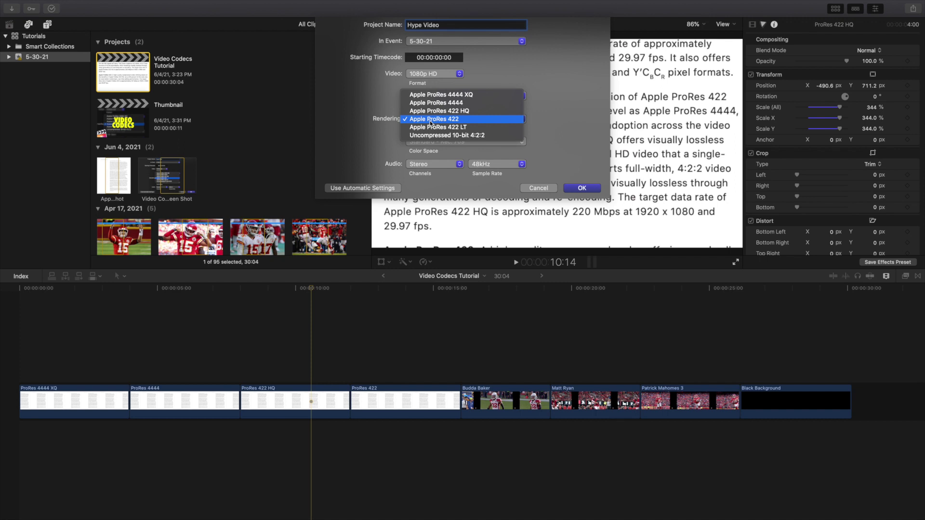
left_click(369, 117)
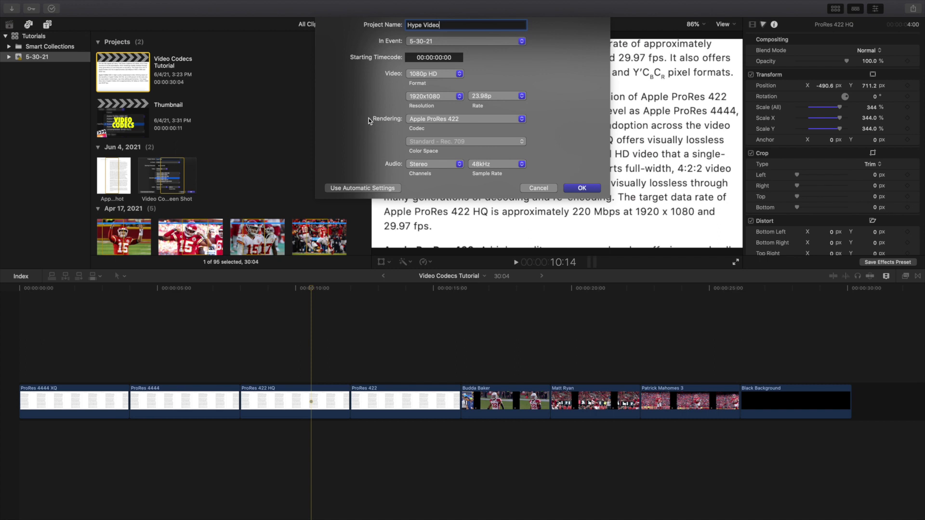
left_click(415, 118)
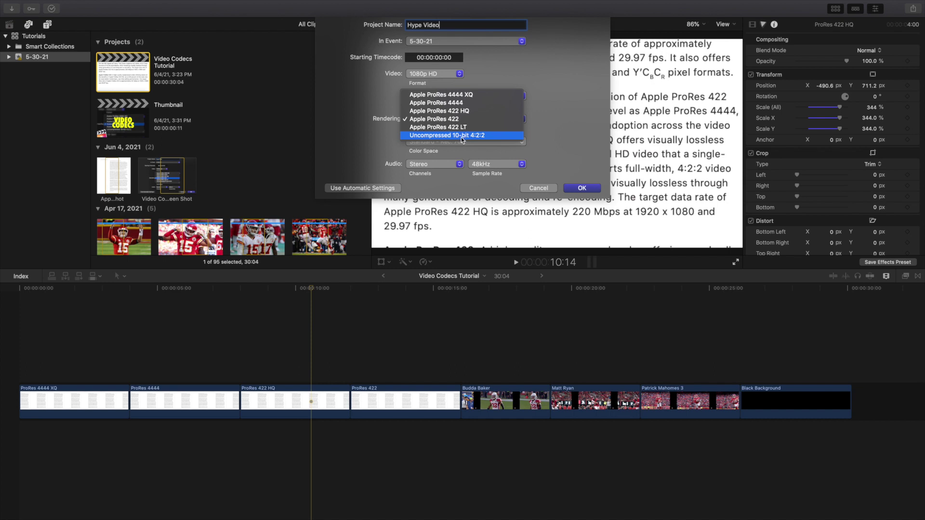
left_click(438, 120)
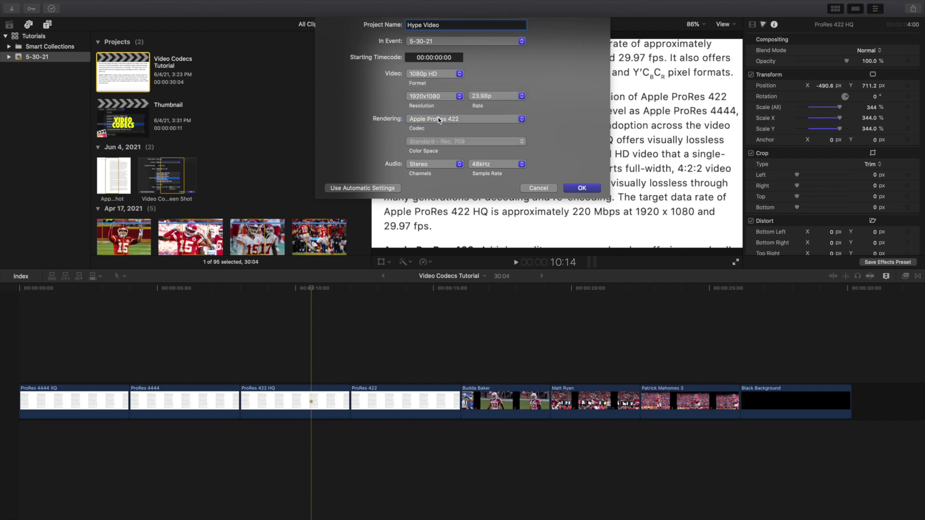
left_click(537, 188)
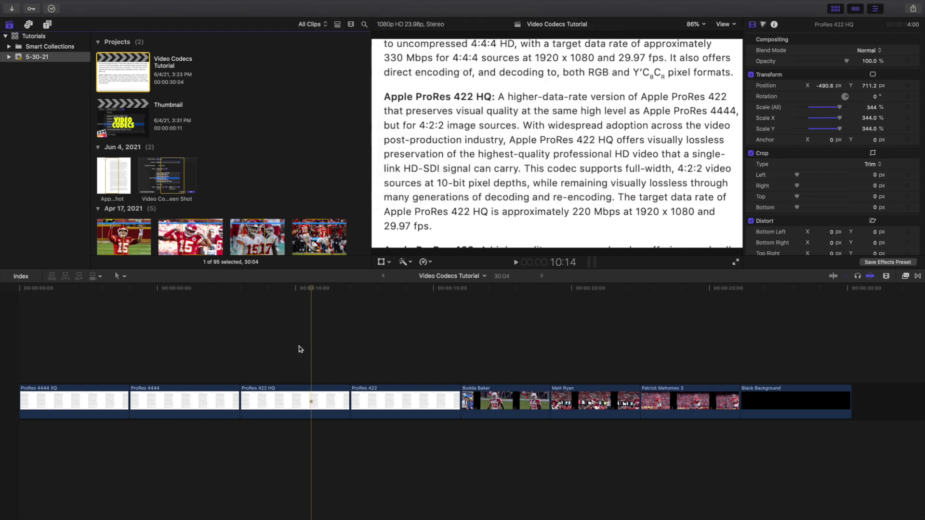
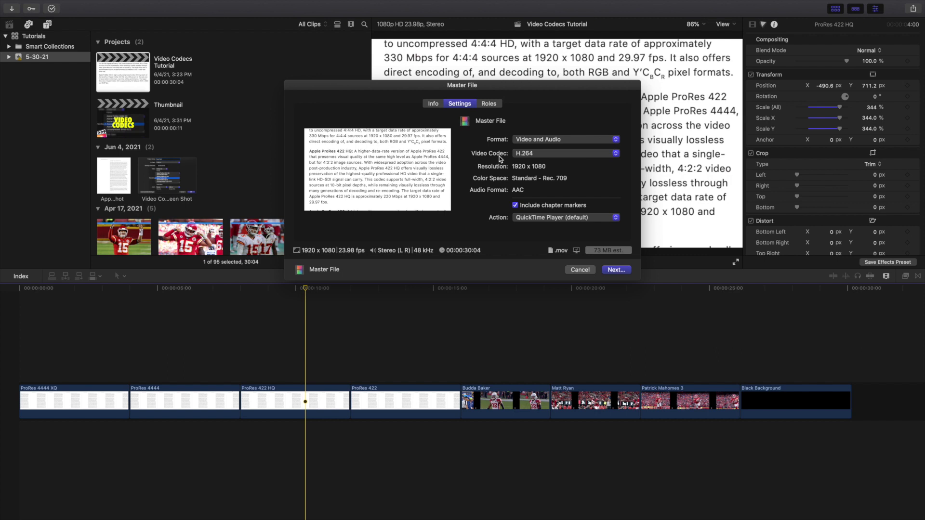
- Examine the video codec options in the master file export settings, then cancel the export
left_click(524, 154)
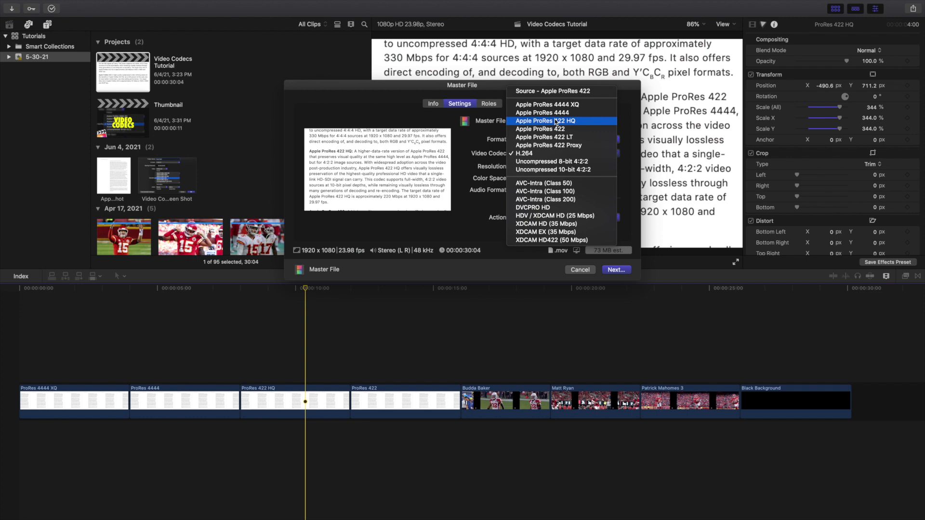
left_click(471, 146)
left_click(580, 270)
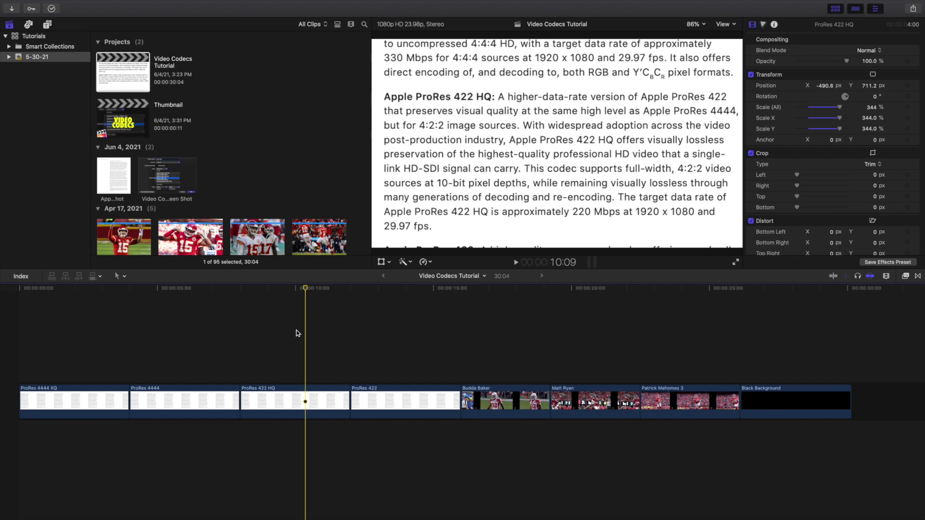
- Compare the target data rates and image source support described in the ProRes 422, 422 HQ, 4444 and 4444 XQ clips
left_click(394, 343)
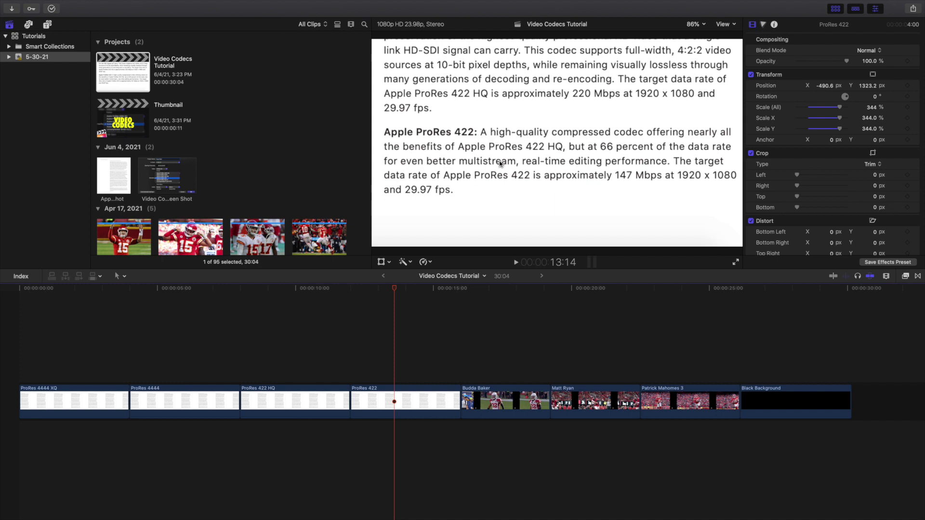
left_click(293, 322)
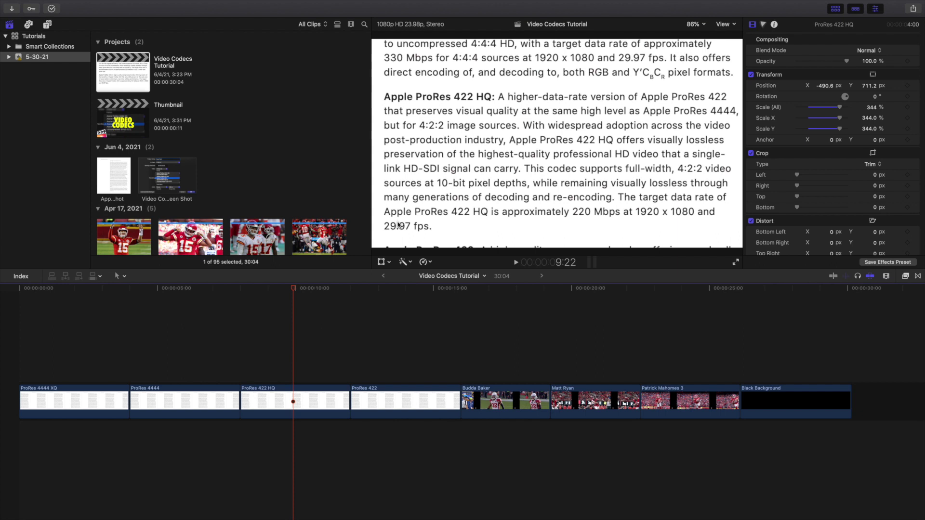
left_click(185, 340)
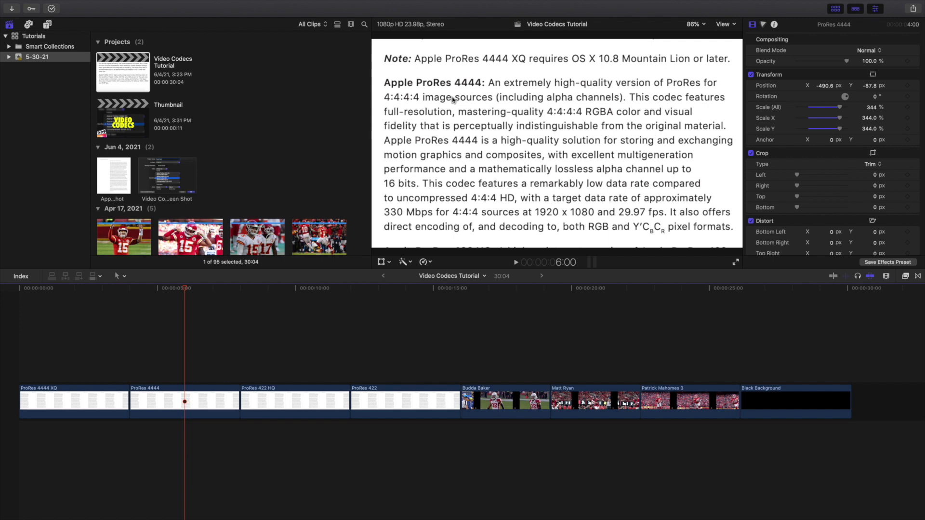
left_click(276, 345)
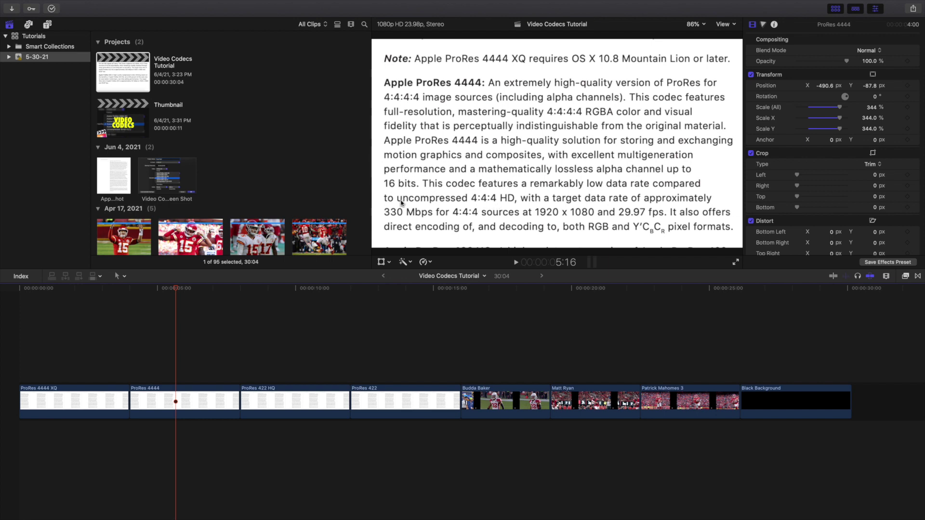
left_click(78, 318)
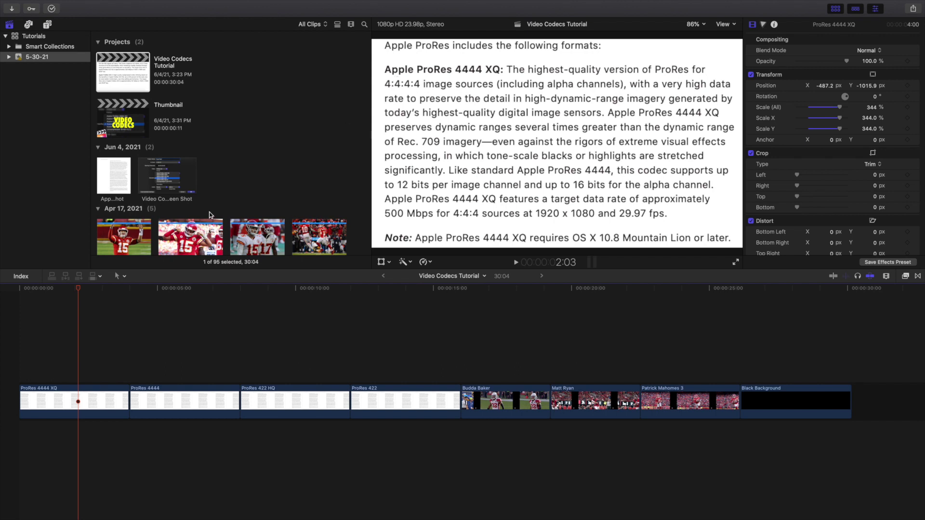
left_click(192, 329)
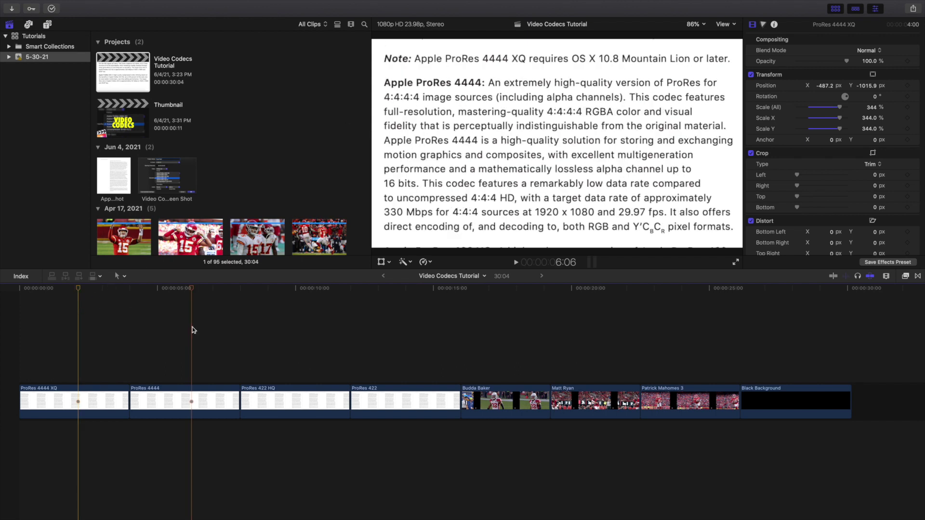
left_click(286, 343)
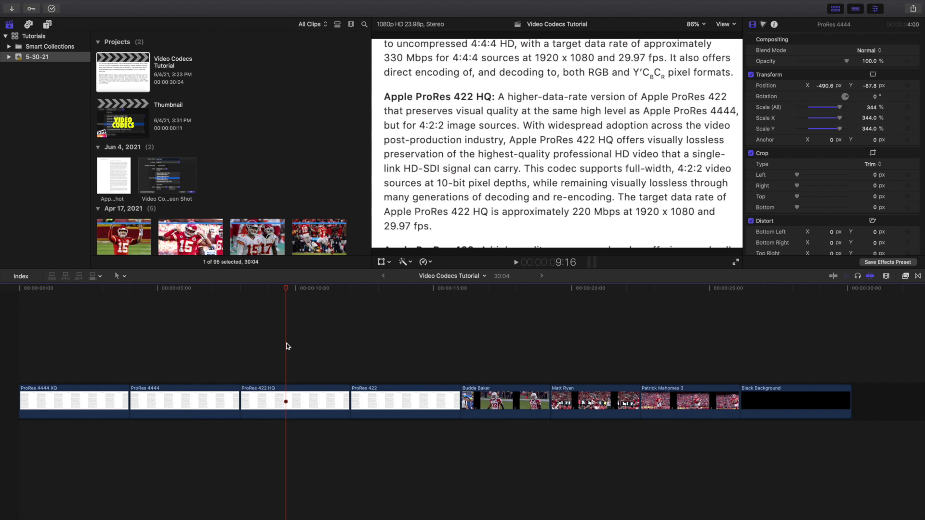
left_click(389, 362)
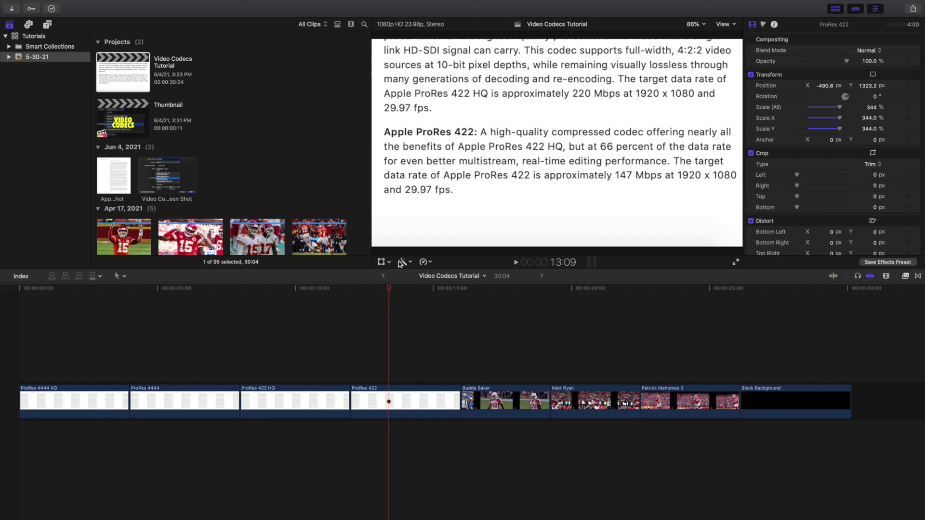
left_click(315, 328)
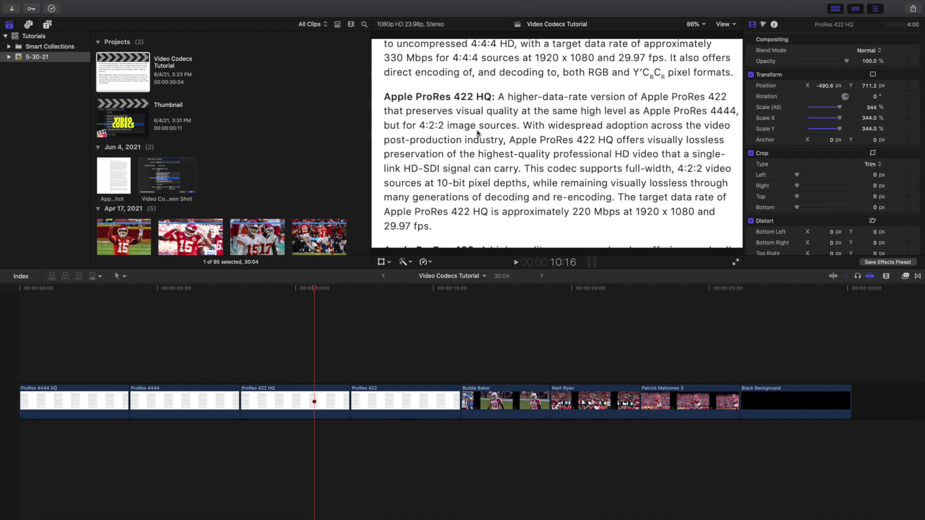
left_click(387, 359)
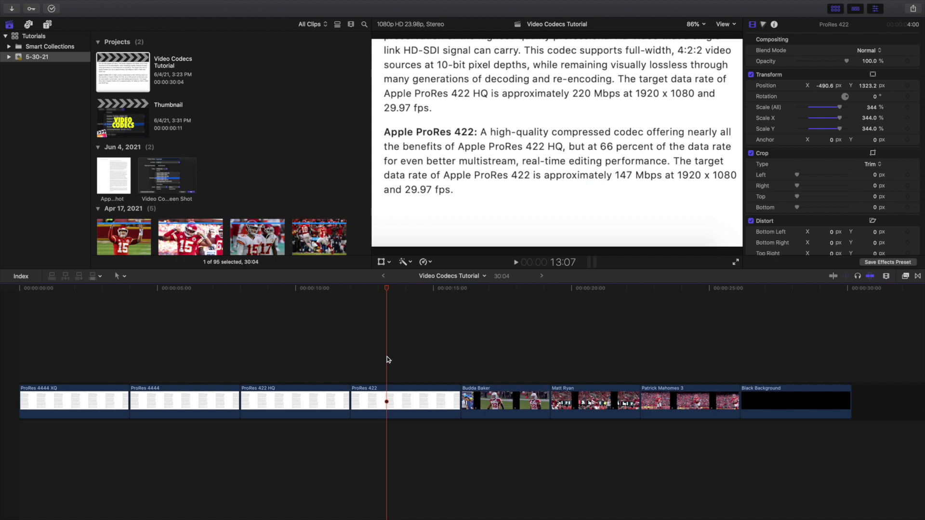
- Start a master file export from the ProRes 422 clip, review the ProRes choices among its video codecs, and cancel the export
left_click(387, 357)
key("super+e")
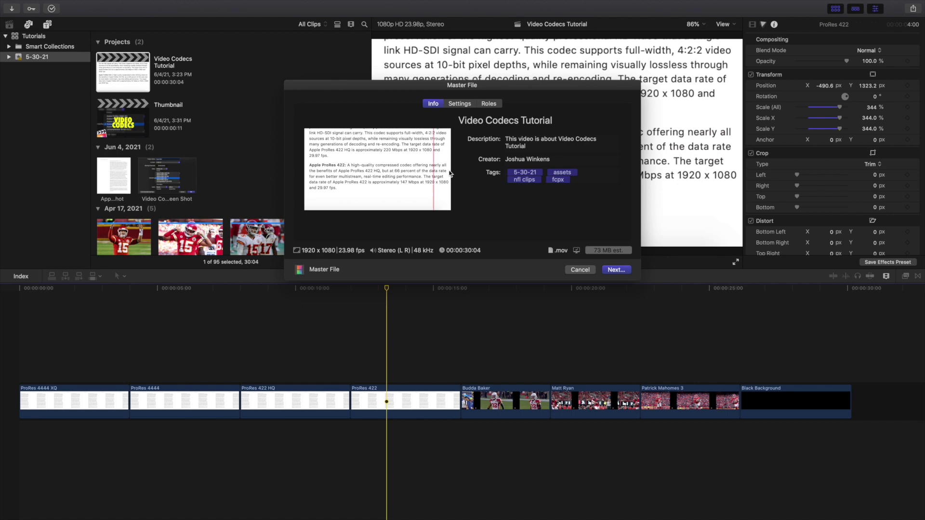
left_click(460, 104)
left_click(521, 154)
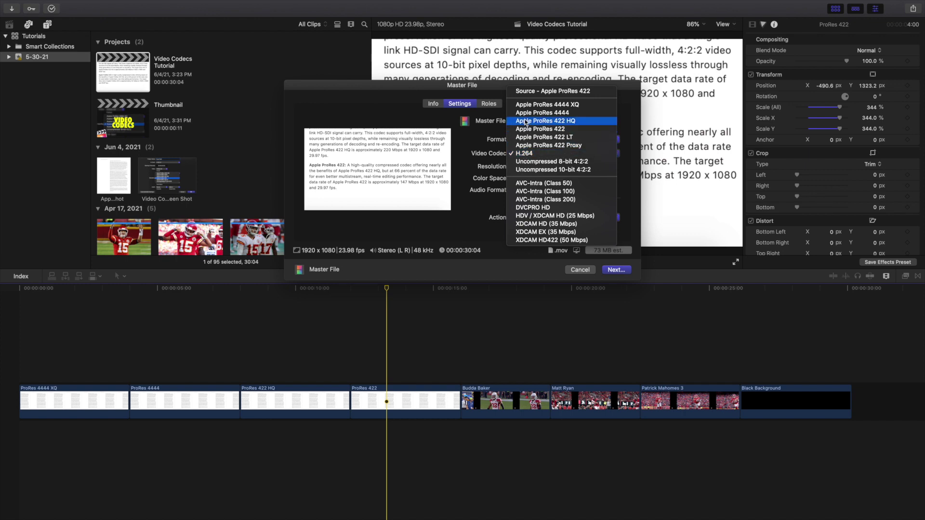
left_click(568, 254)
left_click(579, 270)
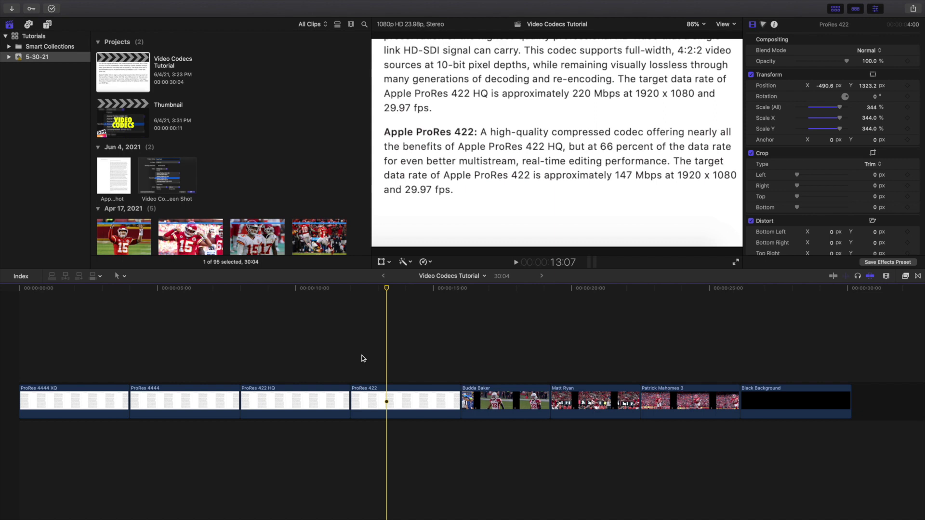
- Review the ProRes 422 HQ and ProRes 4444 XQ descriptions in the timeline
left_click(279, 359)
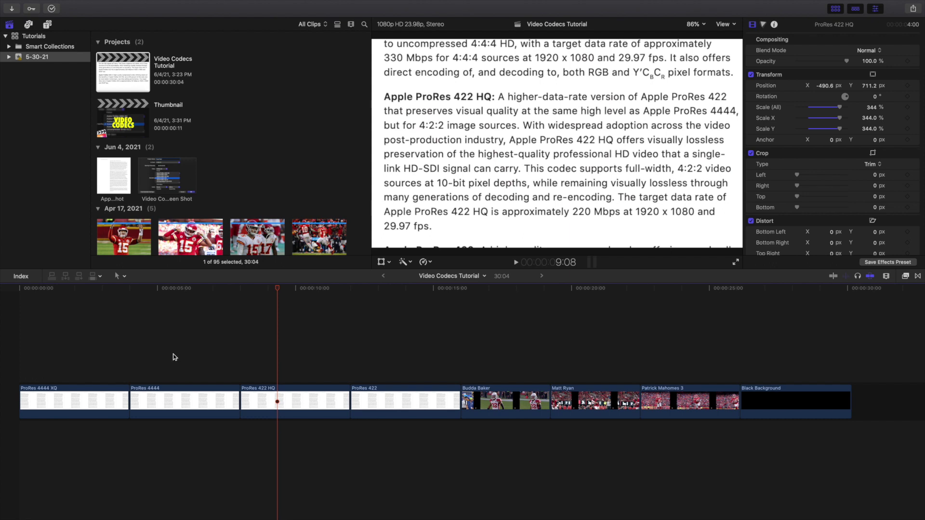
key("s")
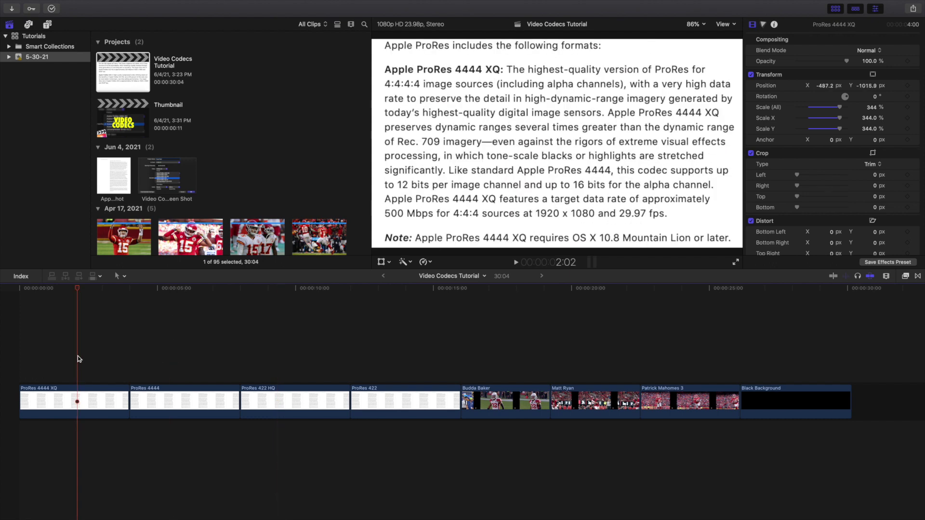